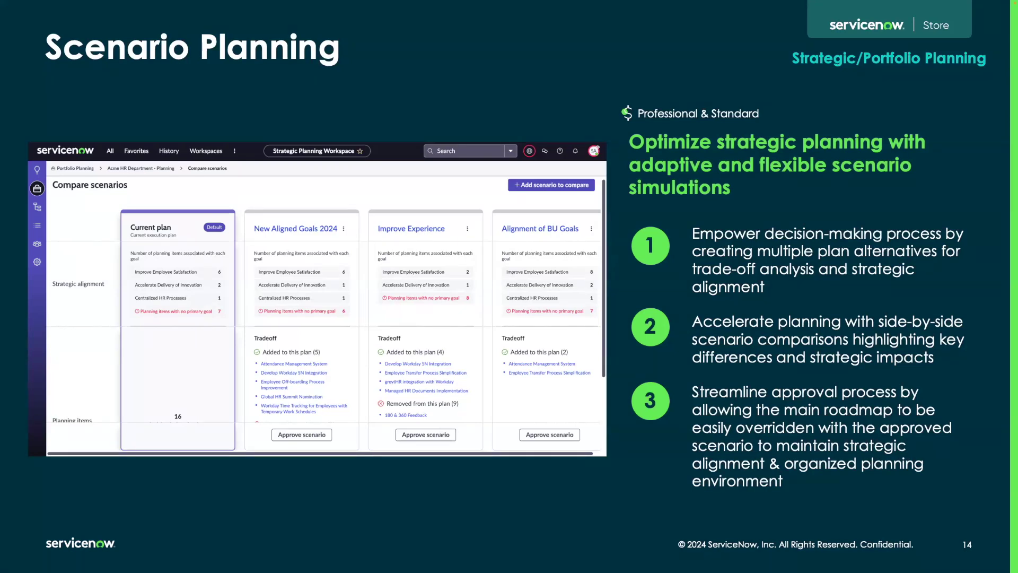
# Advance the presentation to the slide about exporting roadmaps to PowerPoint.
pyautogui.press('Right')
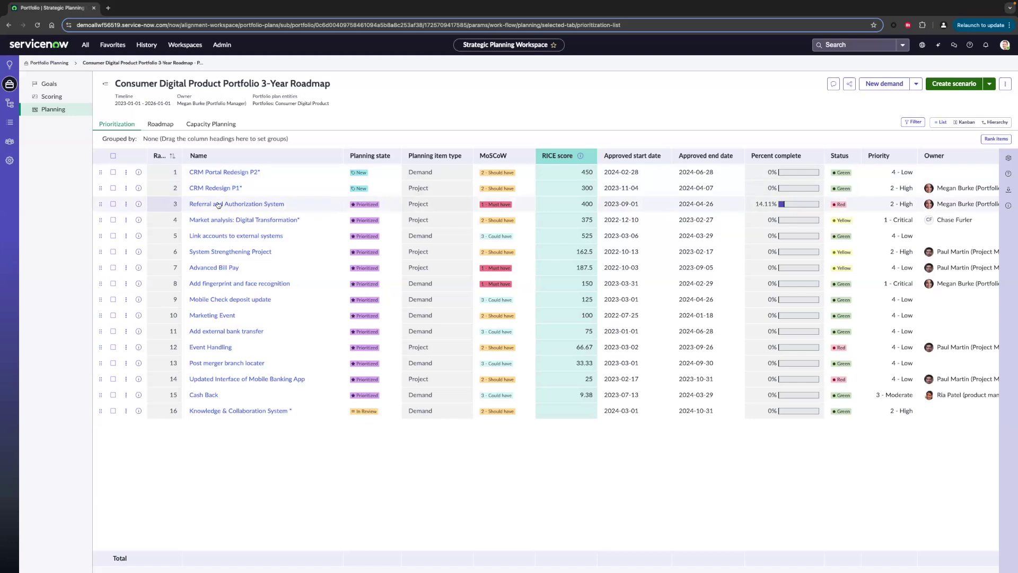
pyautogui.click(380, 172)
pyautogui.click(376, 172)
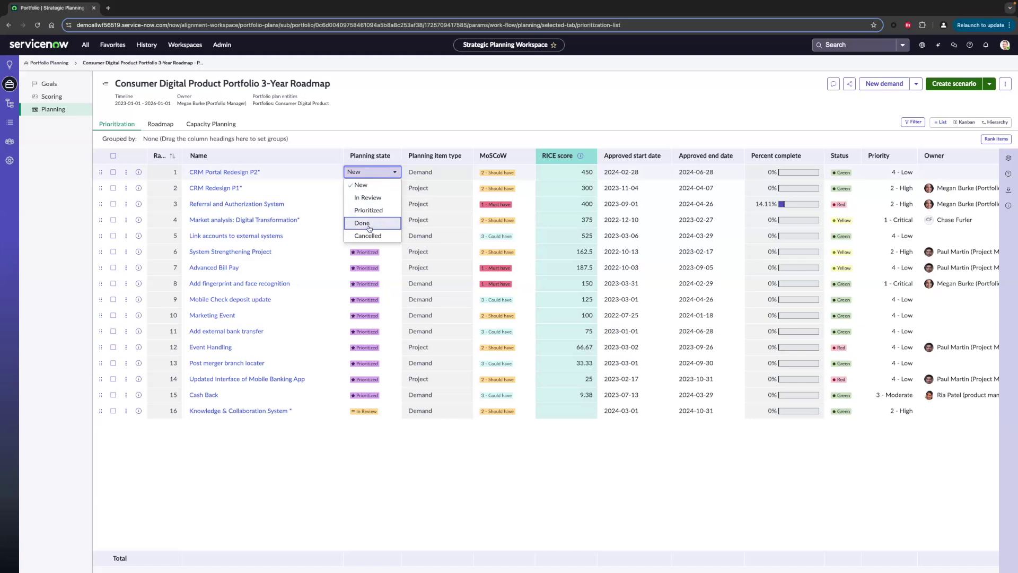
pyautogui.click(384, 109)
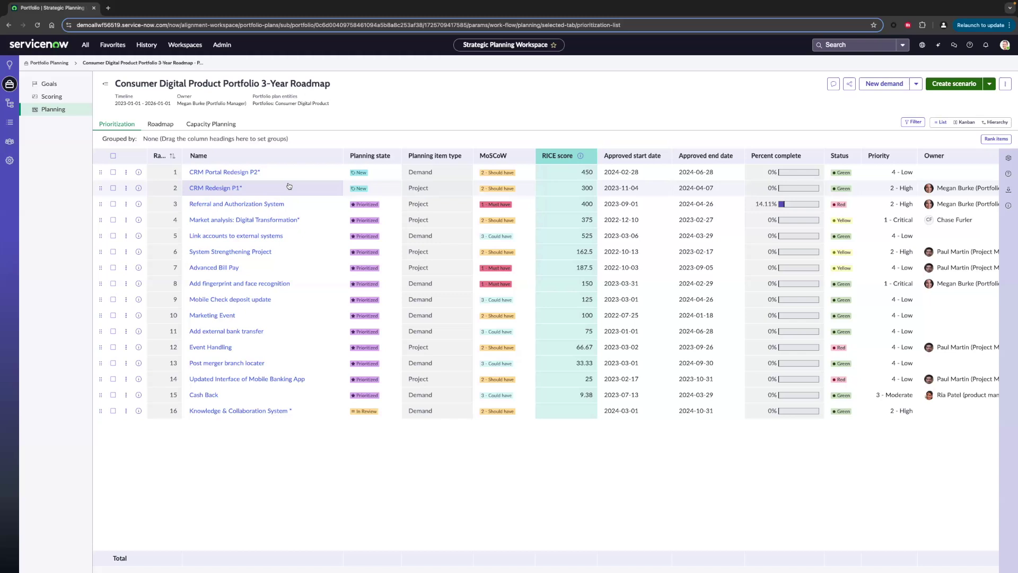
# Start a scenario copied from the current plan, cancel it, and open the Create scenario dropdown.
pyautogui.click(967, 84)
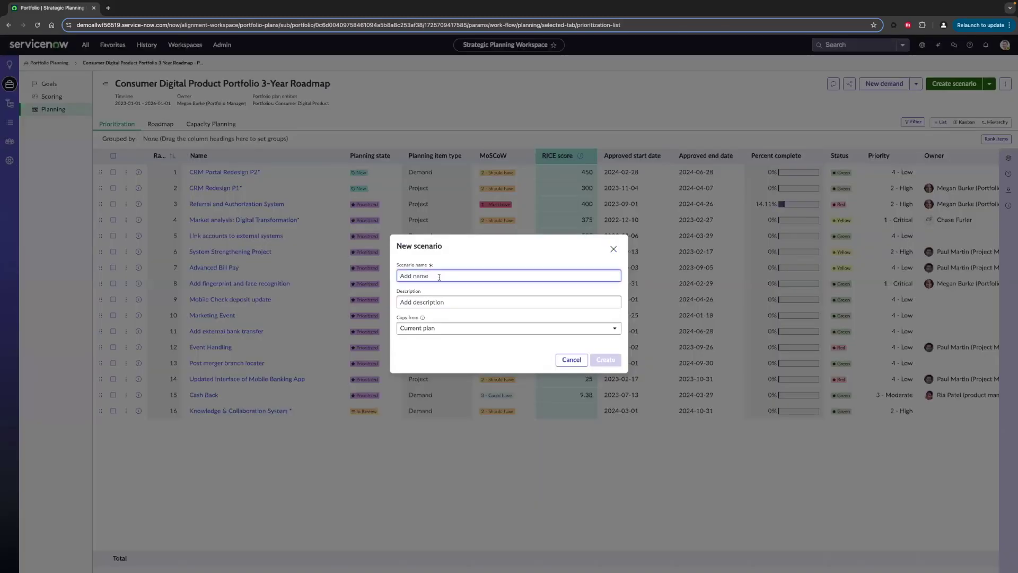
pyautogui.click(441, 329)
pyautogui.click(477, 255)
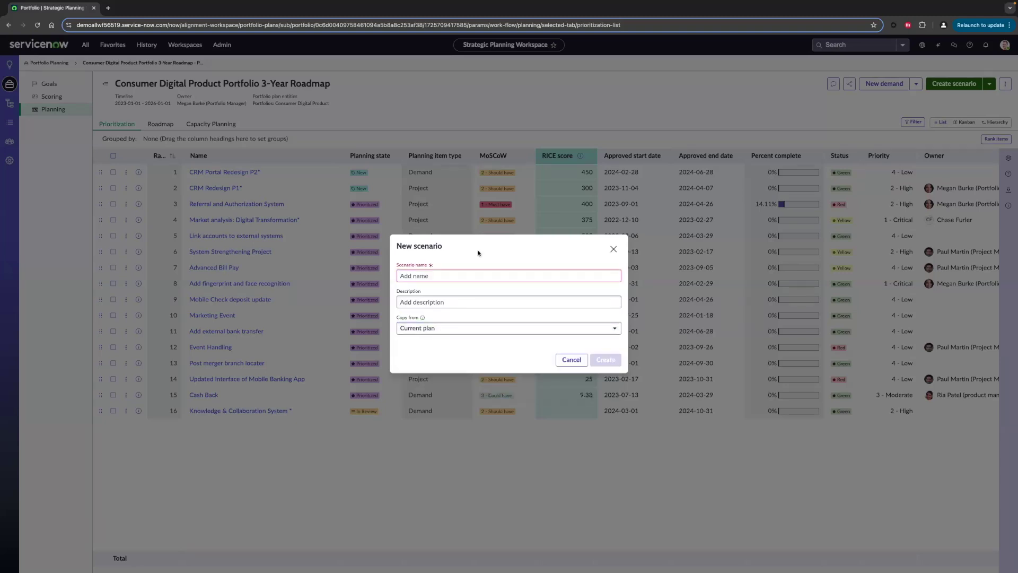
pyautogui.click(613, 249)
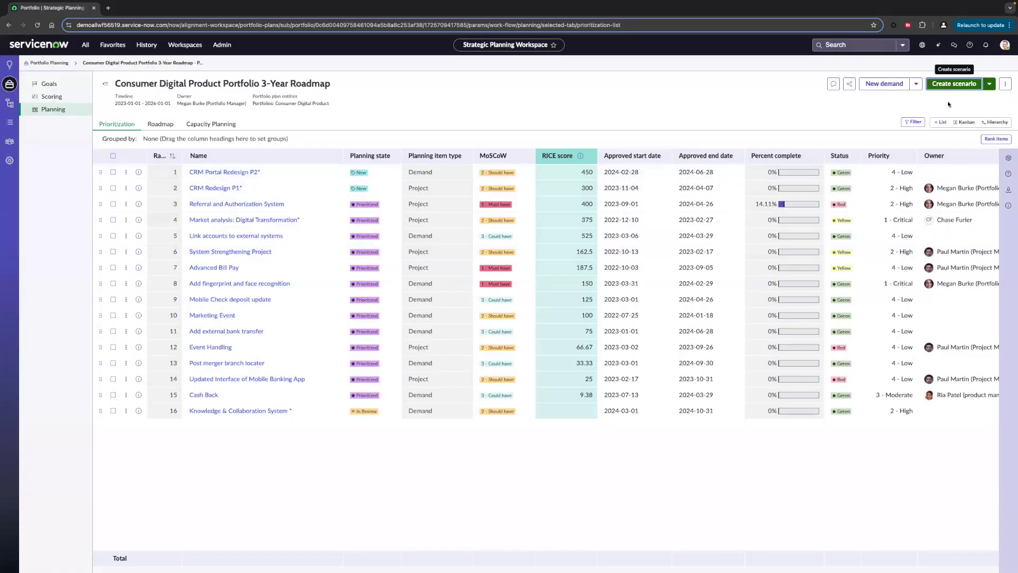
pyautogui.click(990, 85)
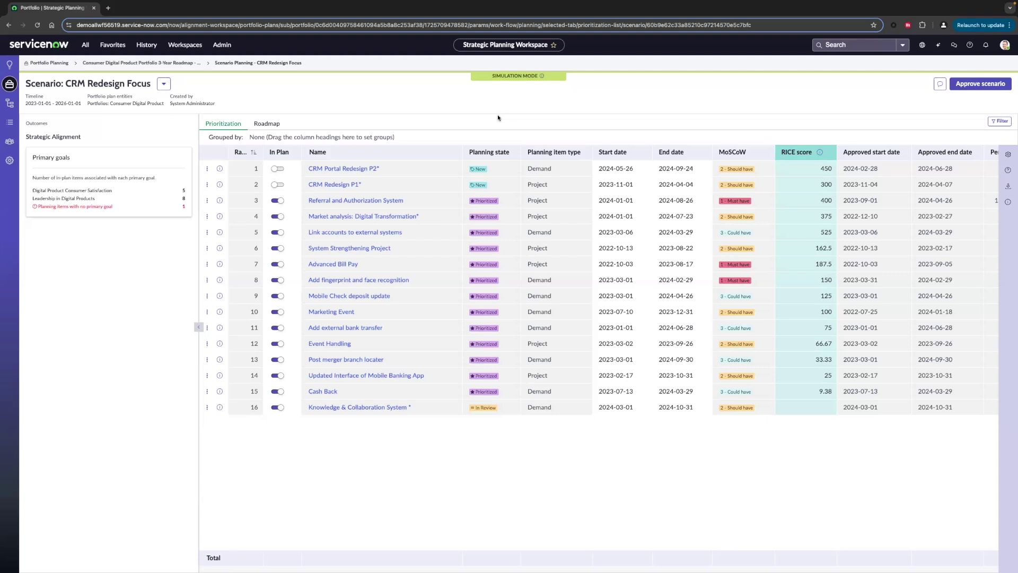
# Put both CRM Redesign items in plan, remove Mobile Banking update and Cash Back, and view the roadmap.
pyautogui.click(276, 170)
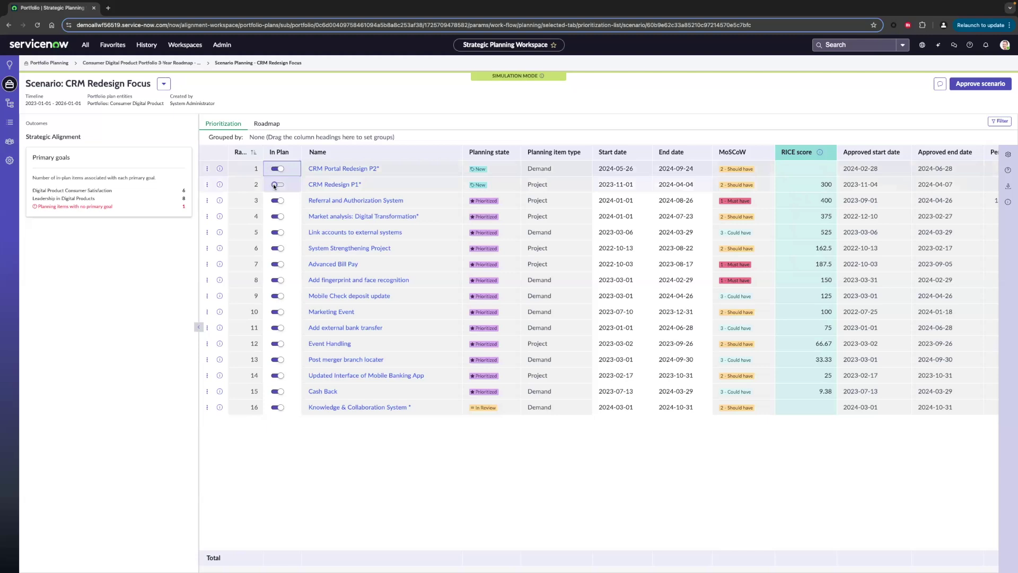
pyautogui.click(275, 185)
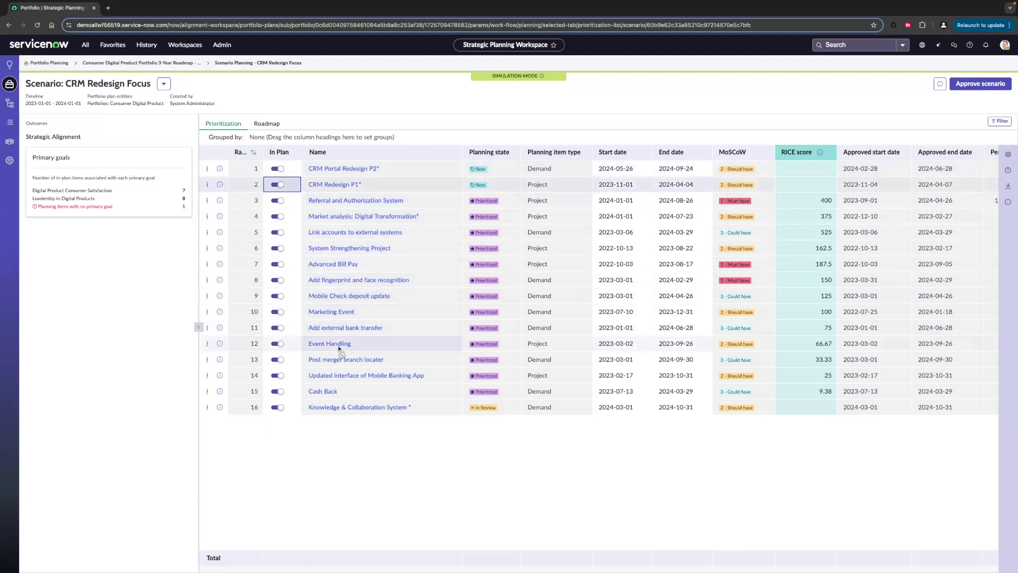
pyautogui.click(281, 378)
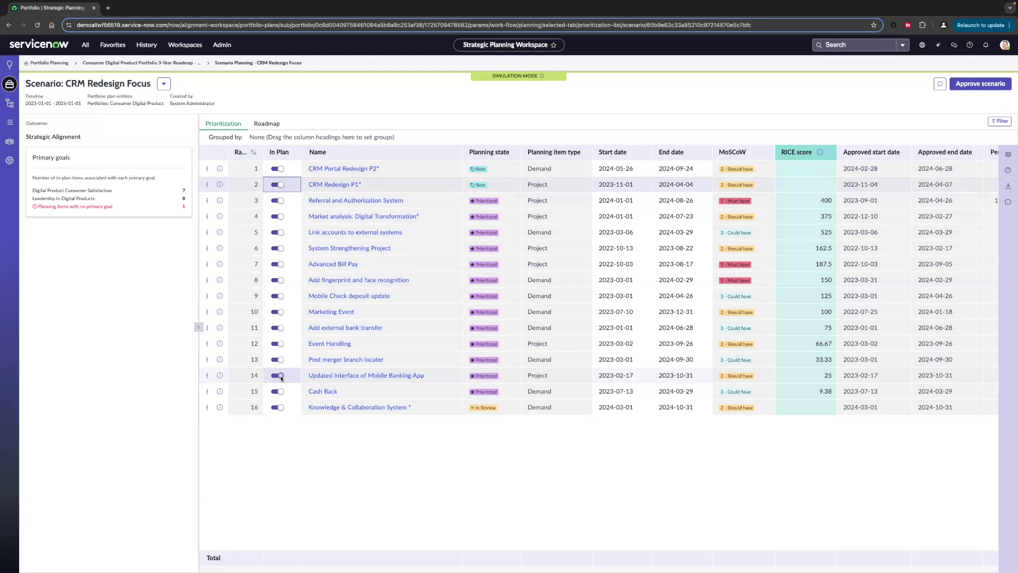
pyautogui.click(276, 392)
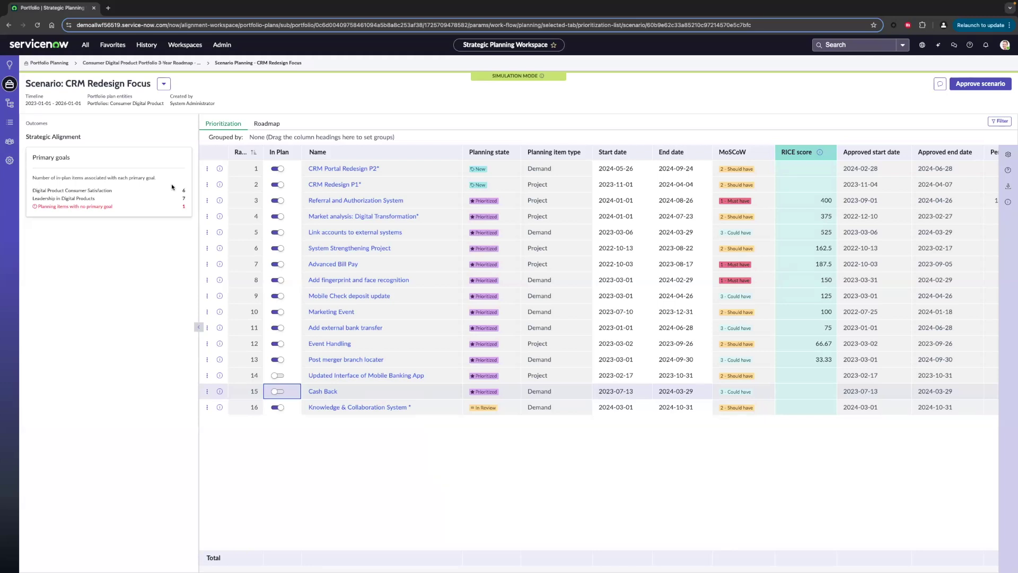
pyautogui.click(356, 119)
pyautogui.click(265, 123)
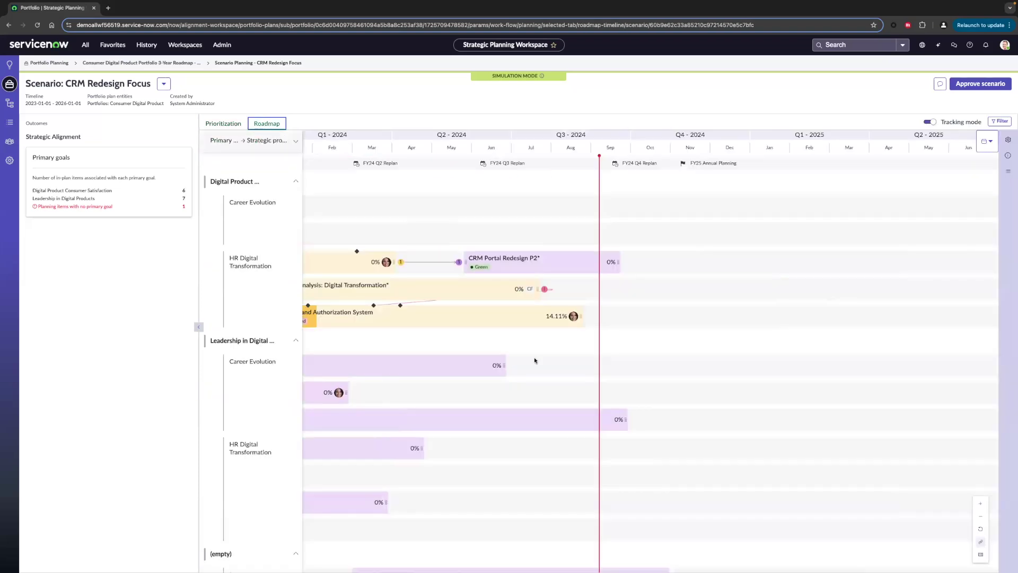
# Move the Market analysis: Digital Transformation start date to 2023-12-28 on the roadmap.
pyautogui.hscroll(-5, 535, 361)
pyautogui.hscroll(-4, 535, 360)
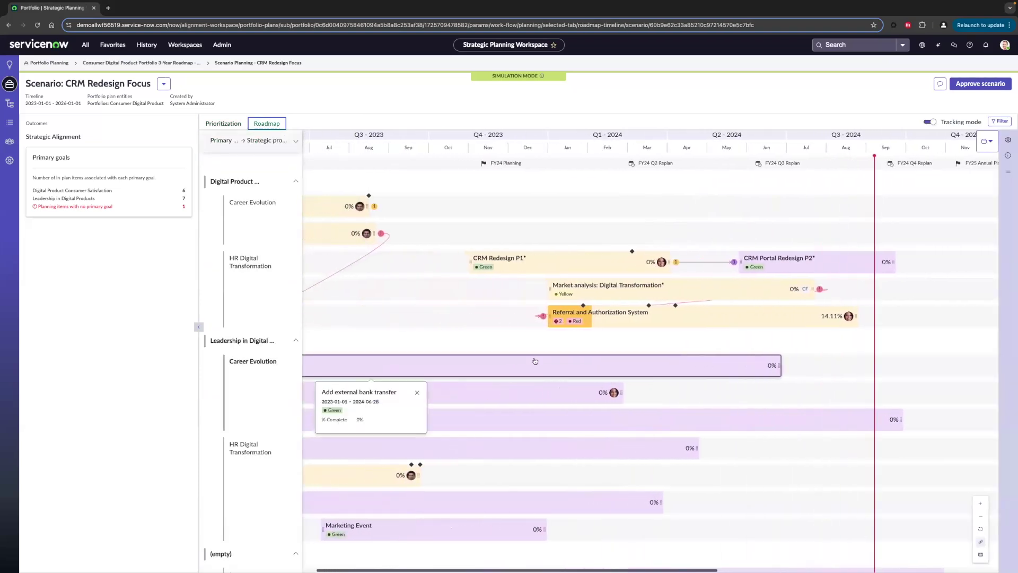
pyautogui.hscroll(-2, 674, 341)
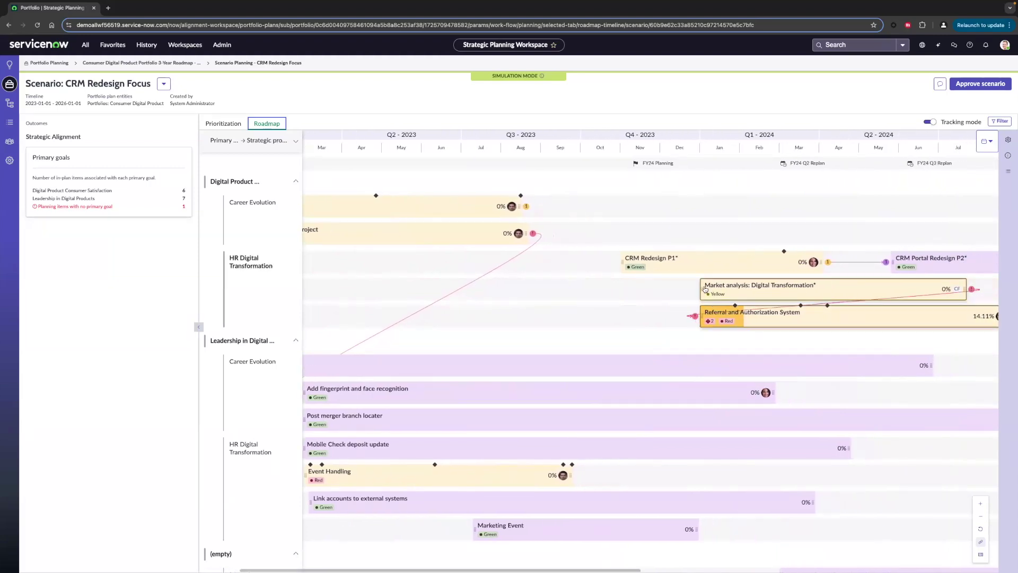
pyautogui.moveTo(701, 287); pyautogui.dragTo(775, 288)
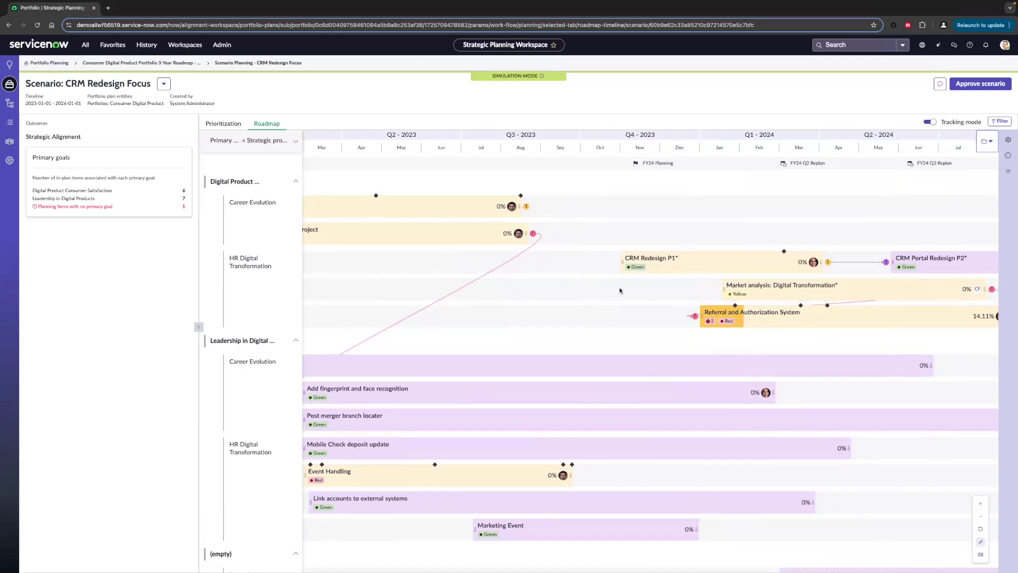
pyautogui.scroll(-1, 553, 312)
pyautogui.hscroll(-1, 553, 312)
pyautogui.hscroll(1, 553, 312)
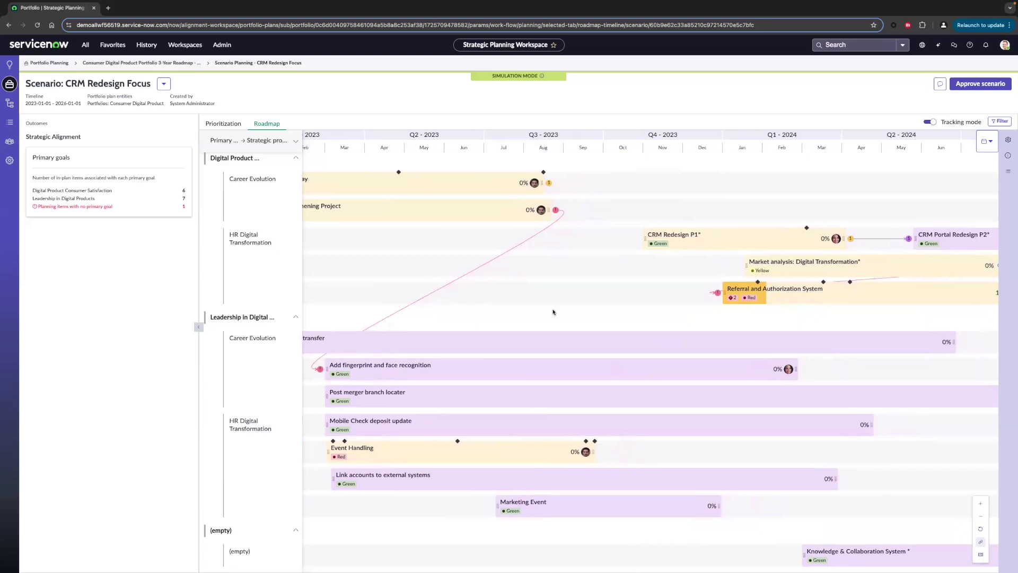
# Group the roadmap by primary goal and then by strategic program in Personalize settings.
pyautogui.click(1007, 141)
pyautogui.click(970, 185)
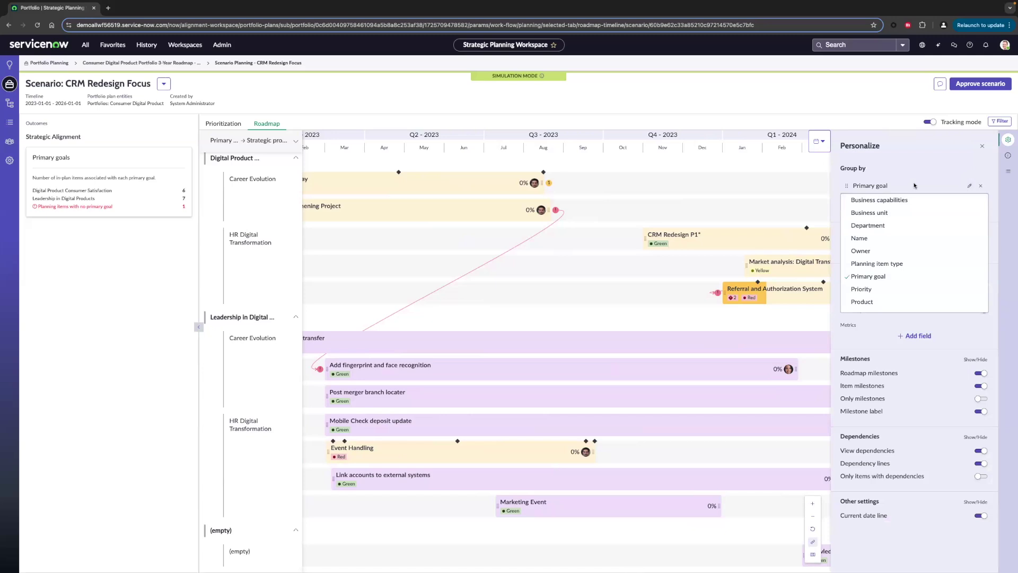
pyautogui.scroll(-1, 902, 265)
pyautogui.click(875, 301)
pyautogui.click(969, 200)
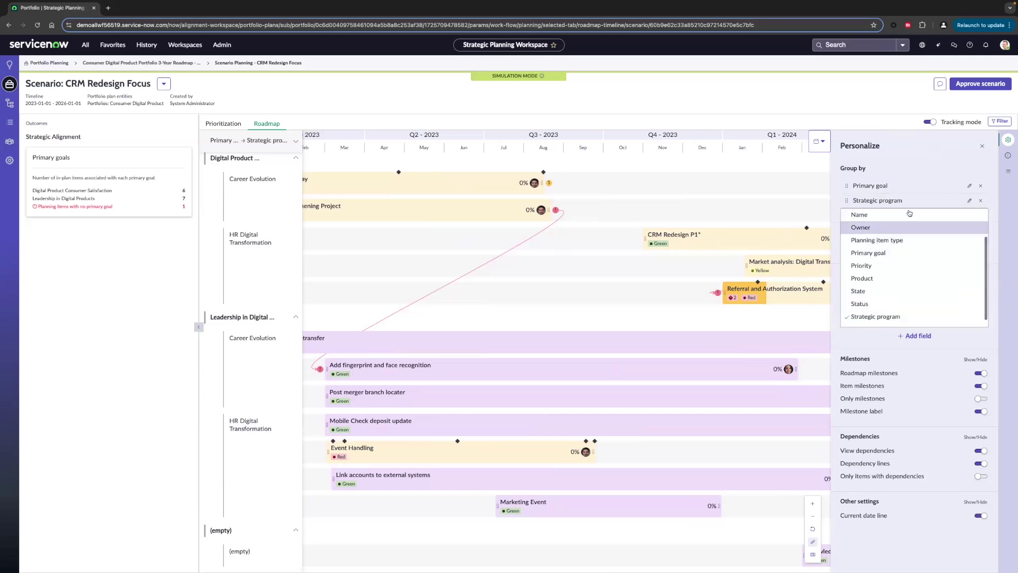
pyautogui.click(983, 147)
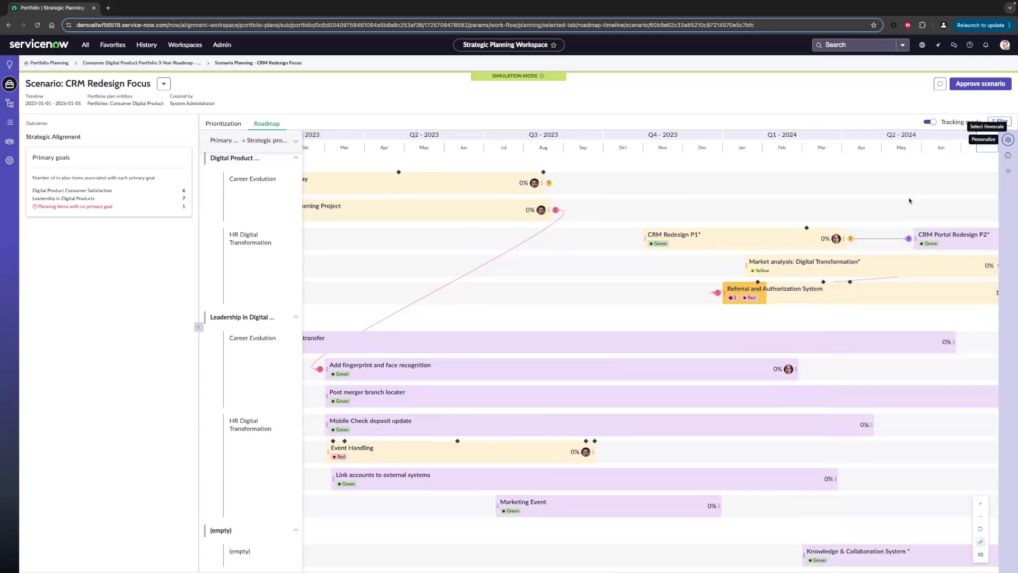
# Review the three saved scenarios in Manage scenarios, then reopen the scenario actions list.
pyautogui.click(164, 86)
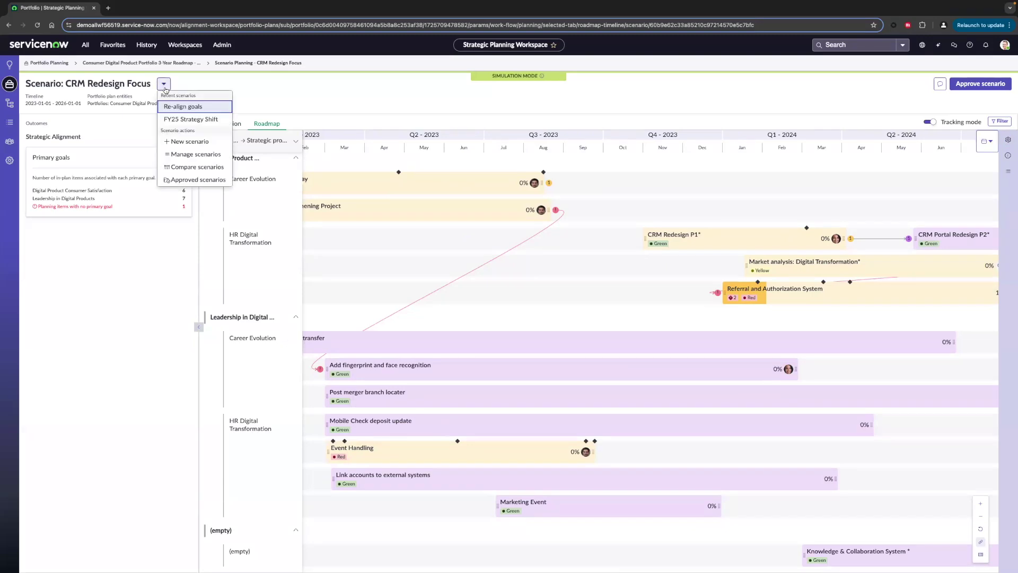
pyautogui.click(182, 154)
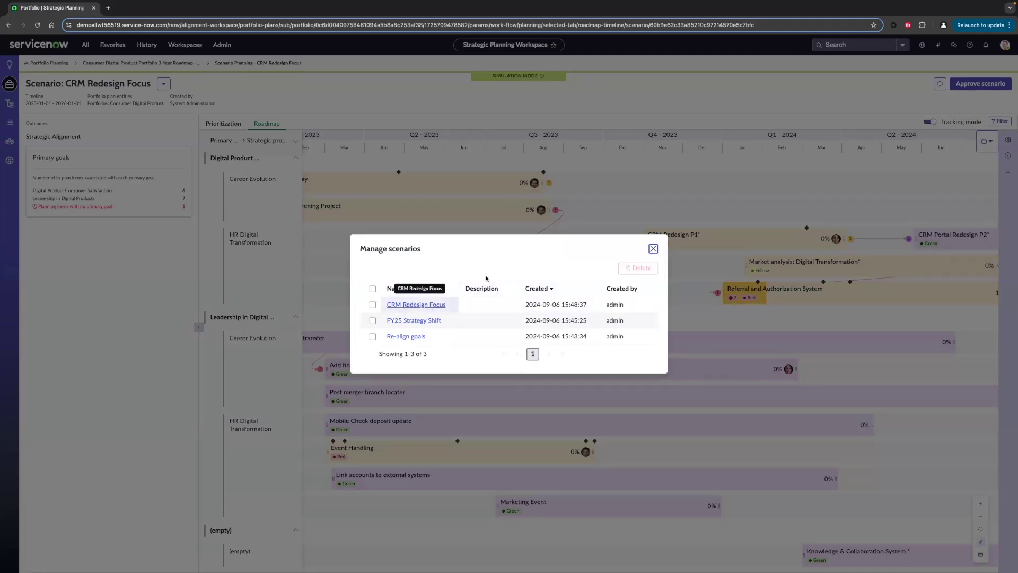
pyautogui.click(653, 249)
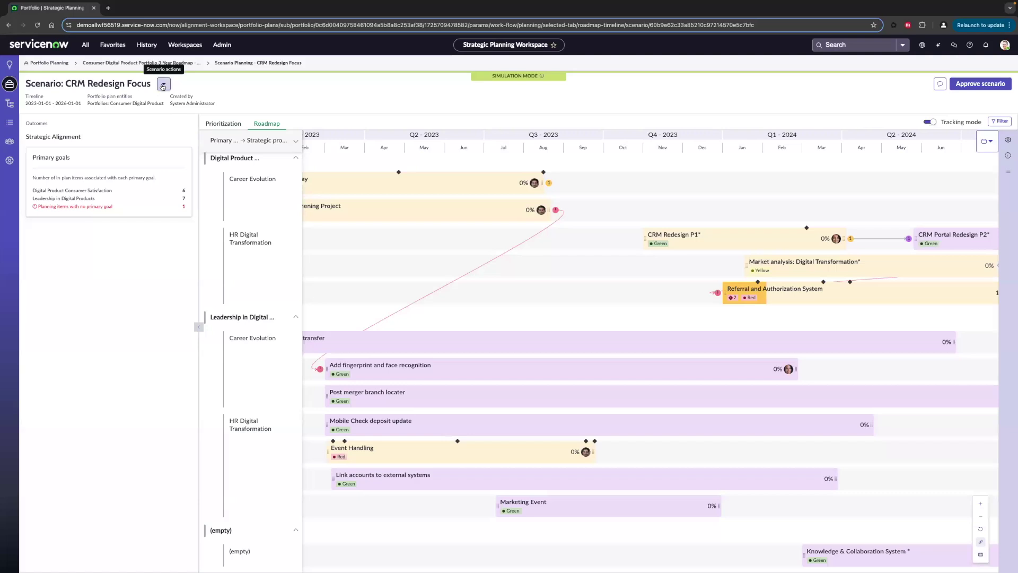
pyautogui.click(164, 84)
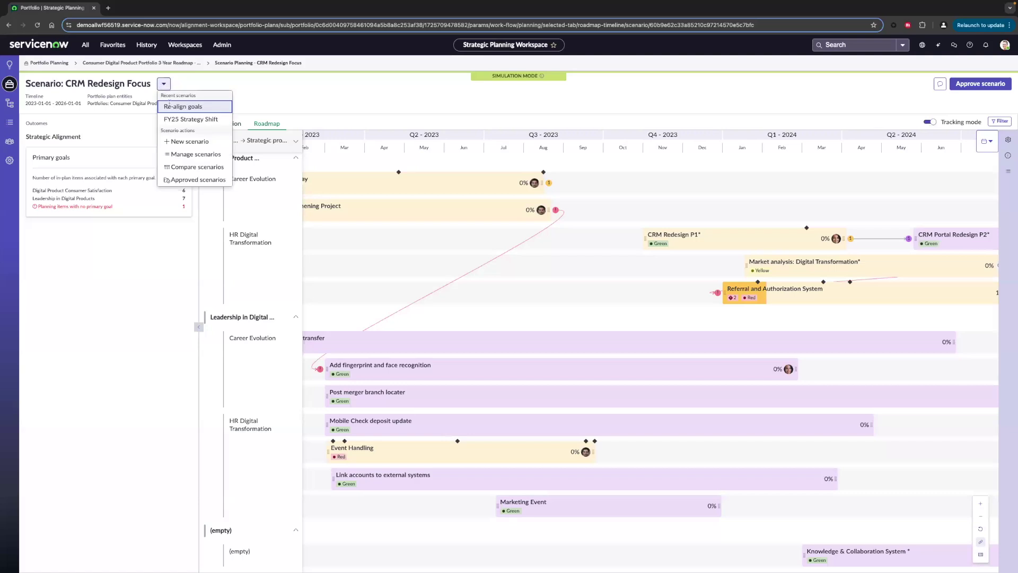
# Compare the current plan with all three scenarios and begin approving CRM Redesign Focus.
pyautogui.click(197, 167)
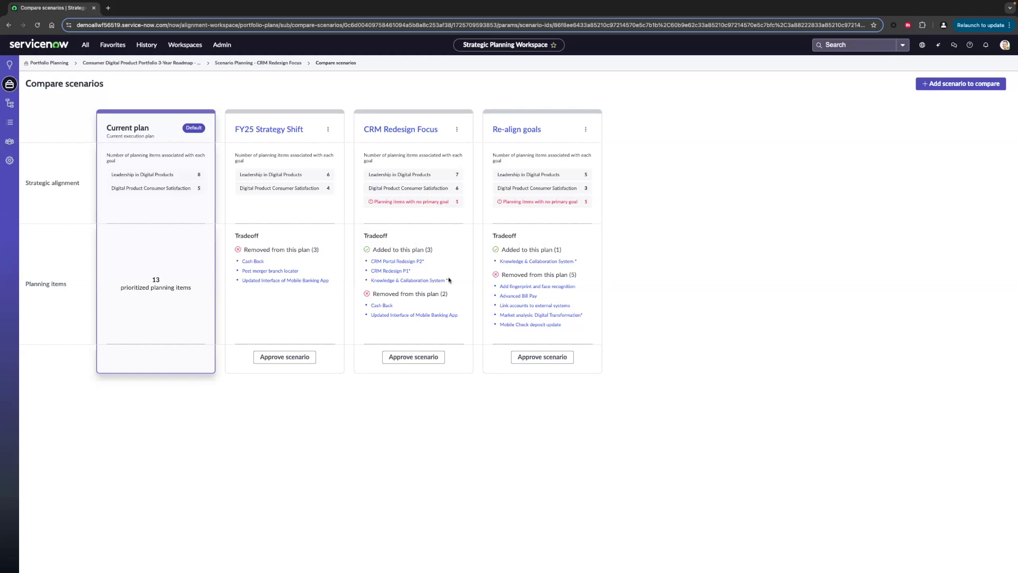
pyautogui.click(413, 357)
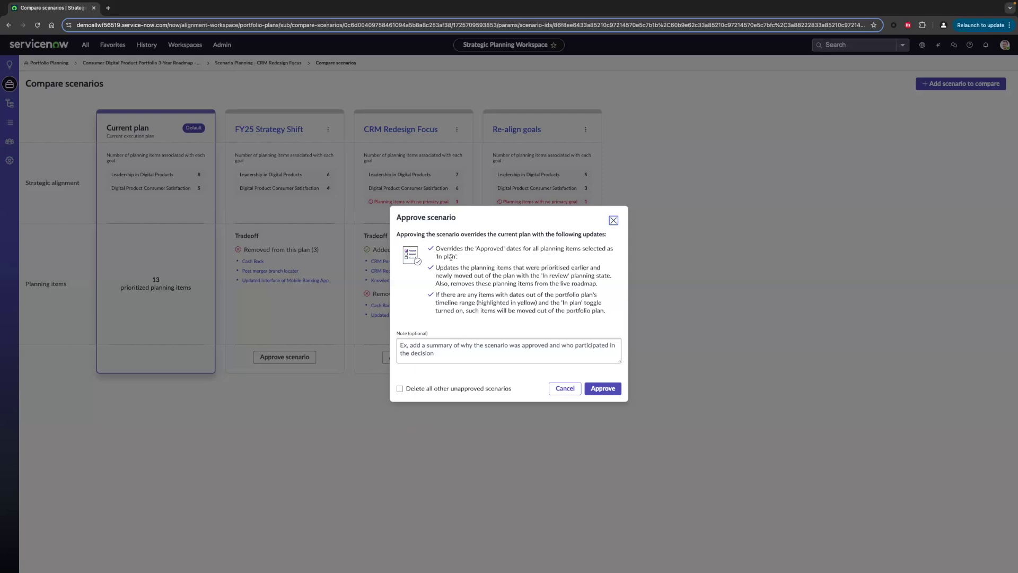
# Confirm approval so CRM Redesign Focus becomes the current plan.
pyautogui.click(611, 386)
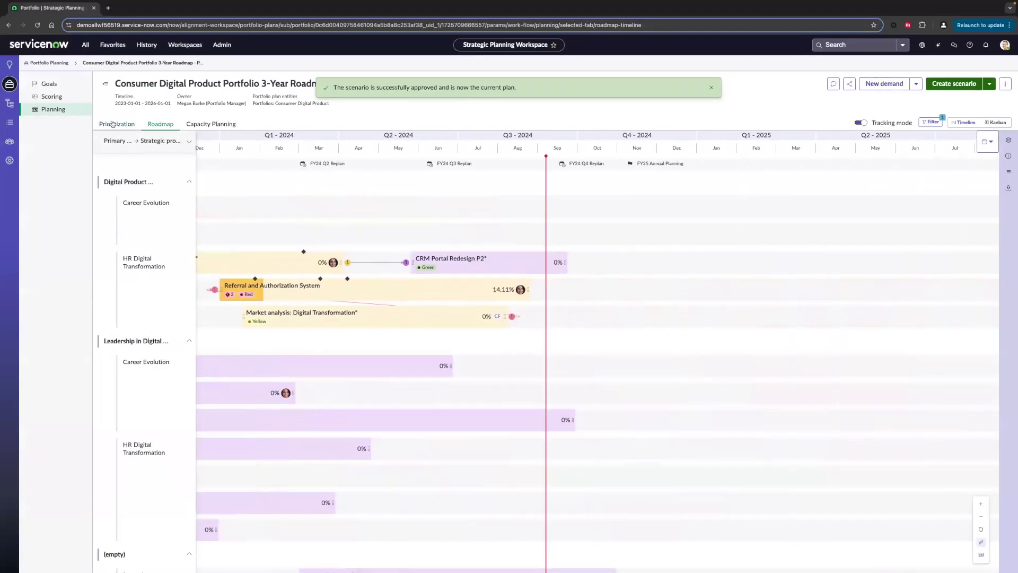
pyautogui.click(116, 124)
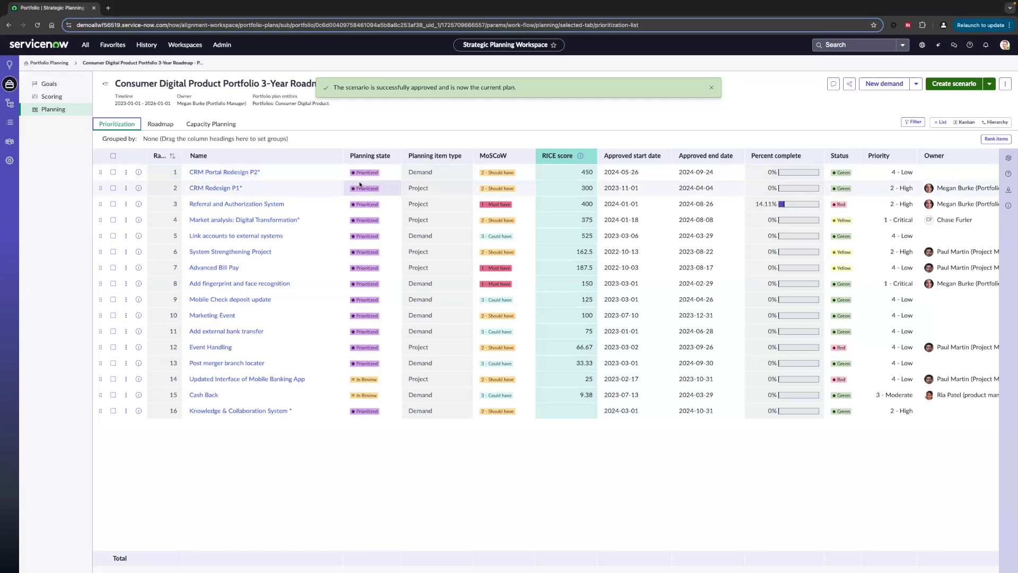
pyautogui.click(172, 121)
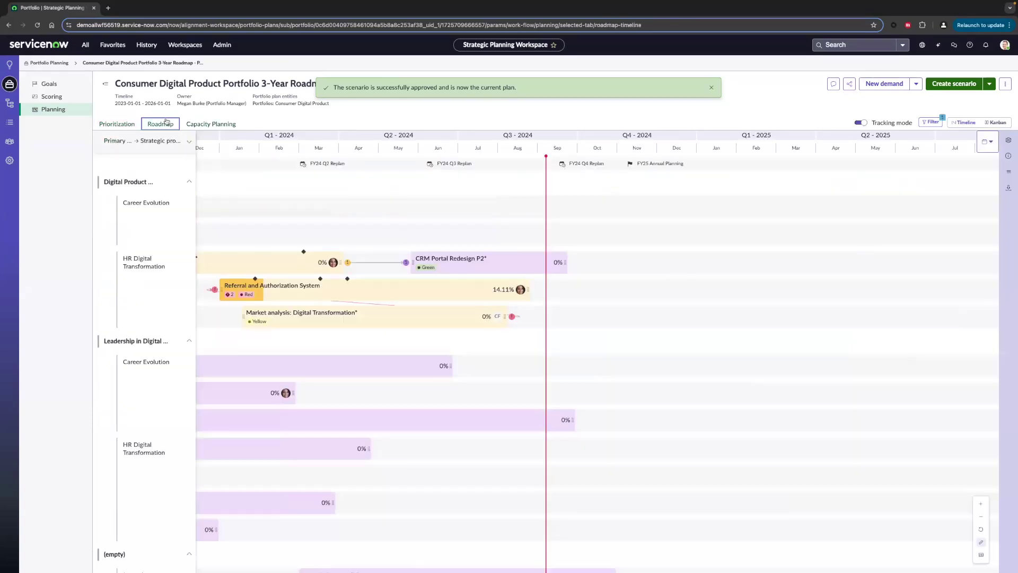
pyautogui.hscroll(-3, 403, 220)
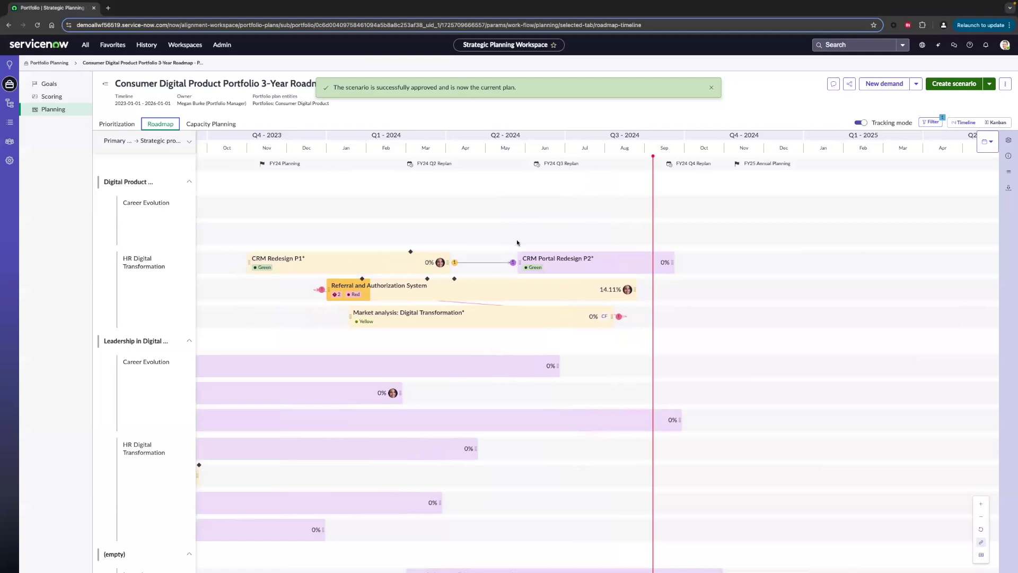
pyautogui.hscroll(-5, 516, 243)
pyautogui.hscroll(-1, 516, 242)
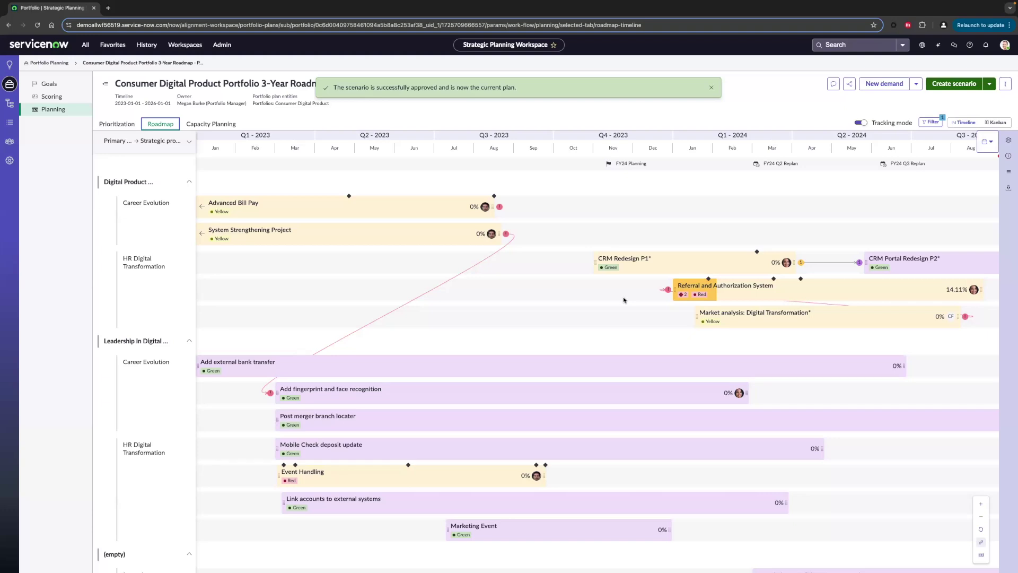
# Export the 2023-01-01 to 2023-12-31 roadmap to PowerPoint using the default roadmap template.
pyautogui.click(1009, 187)
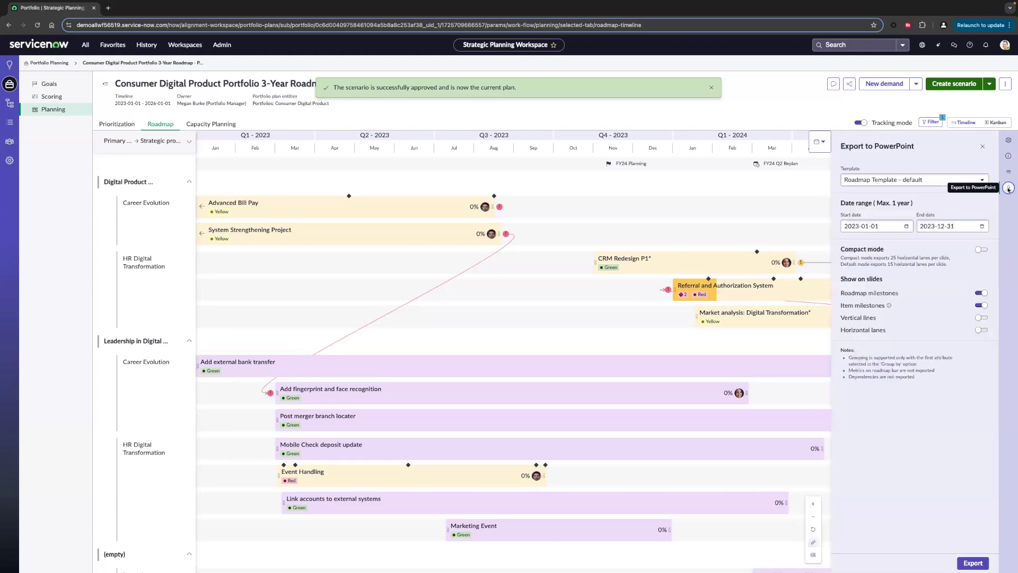
pyautogui.click(969, 564)
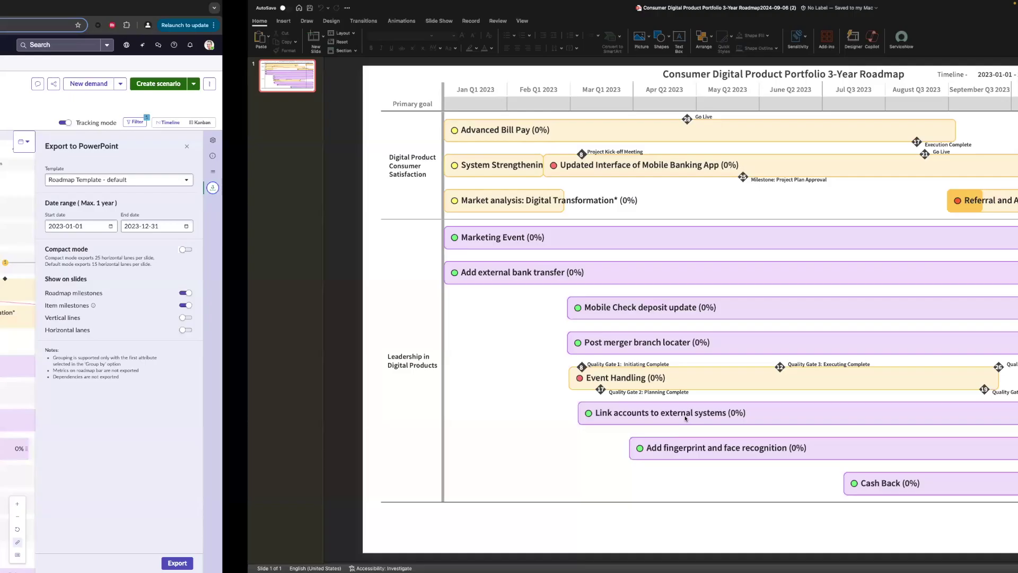